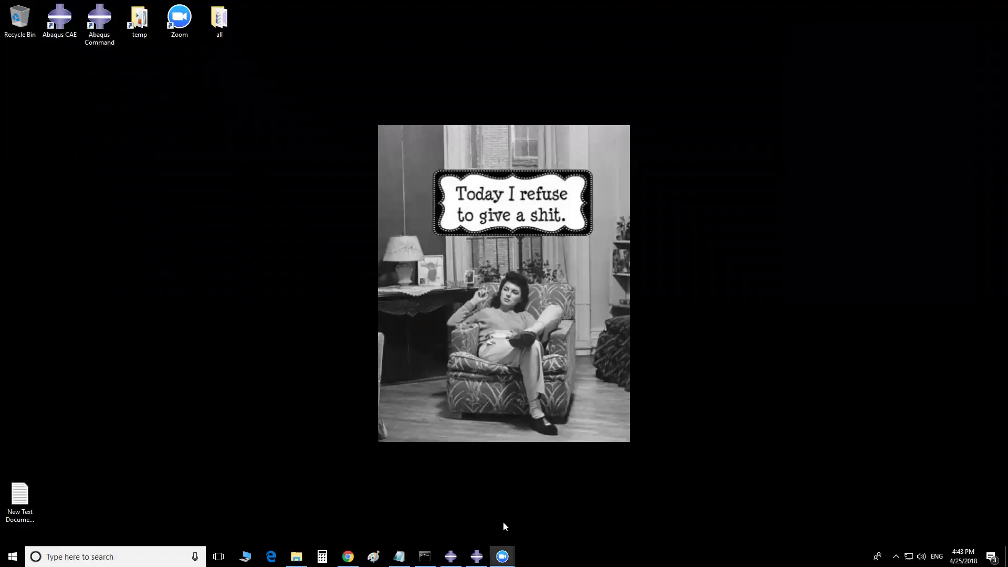
Step: Launch Abaqus/CAE 2018 from the desktop and load b.cae with the RP-1 assembly
left_click(477, 556)
left_click(477, 557)
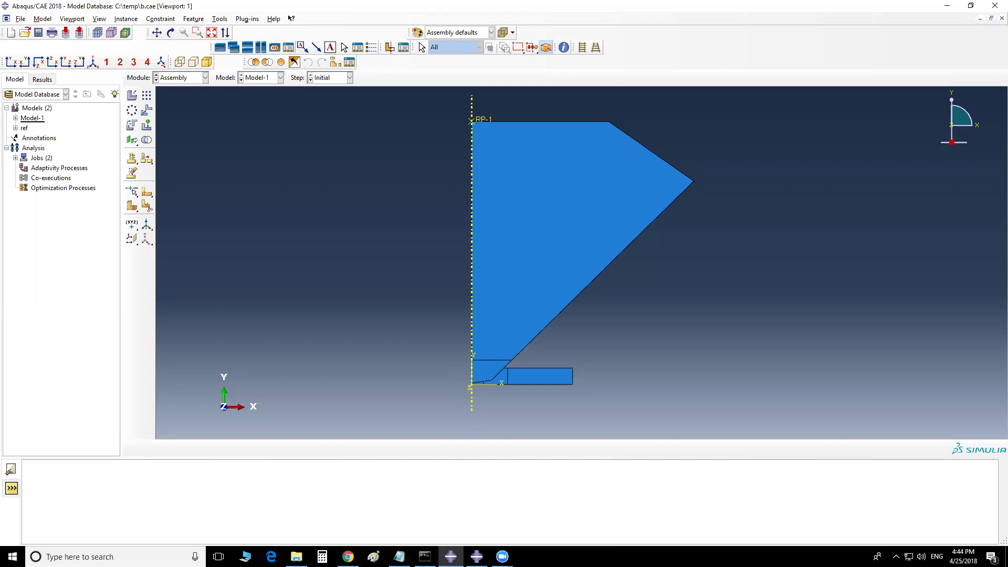
key("super+e")
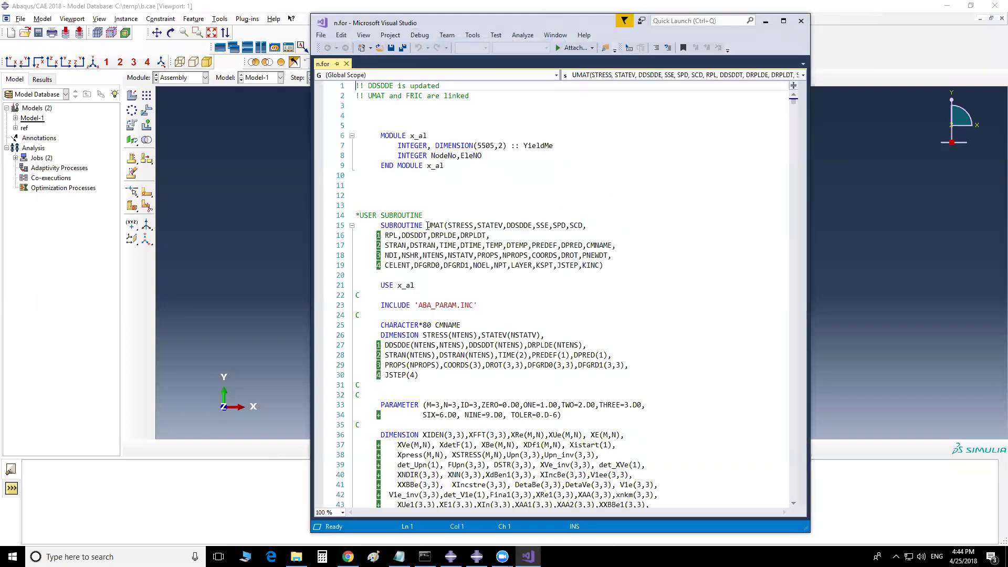
Step: Highlight UMAT in n.for, move to the SUBROUTINE FRIC header, then minimize Visual Studio
left_click_drag(427, 226, 444, 225)
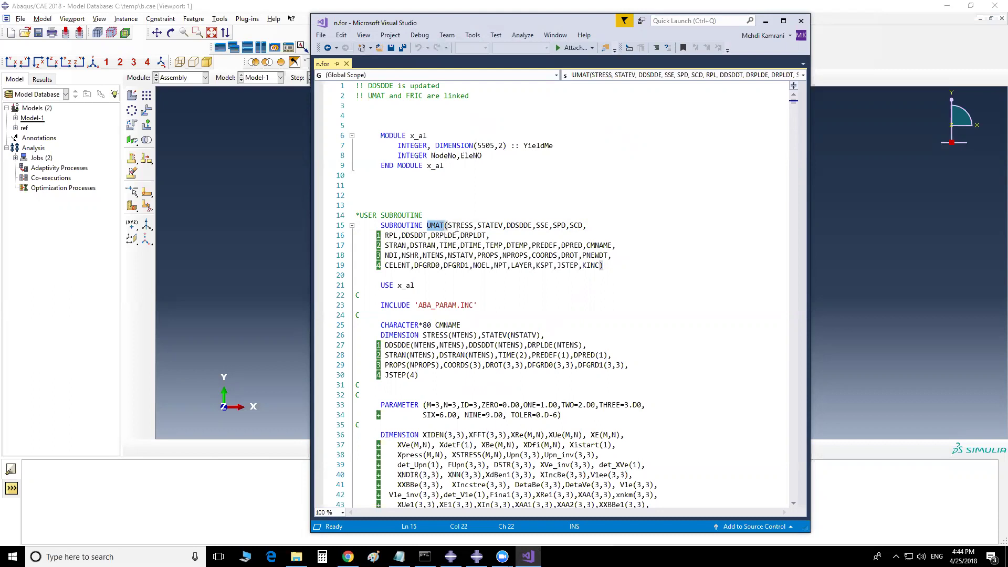
left_click_drag(793, 100, 799, 513)
scroll(494, 342, "up", 20)
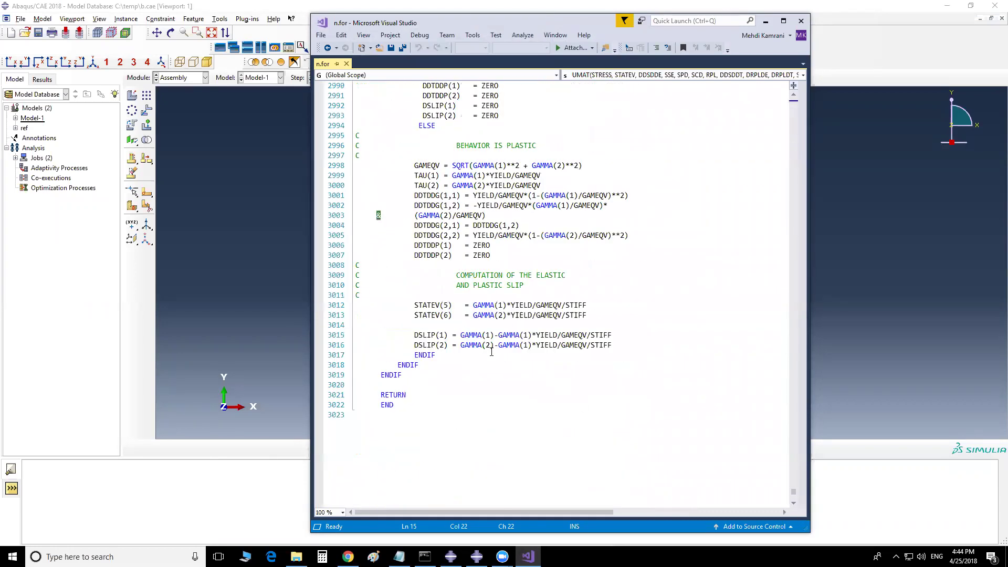
scroll(494, 342, "up", 20)
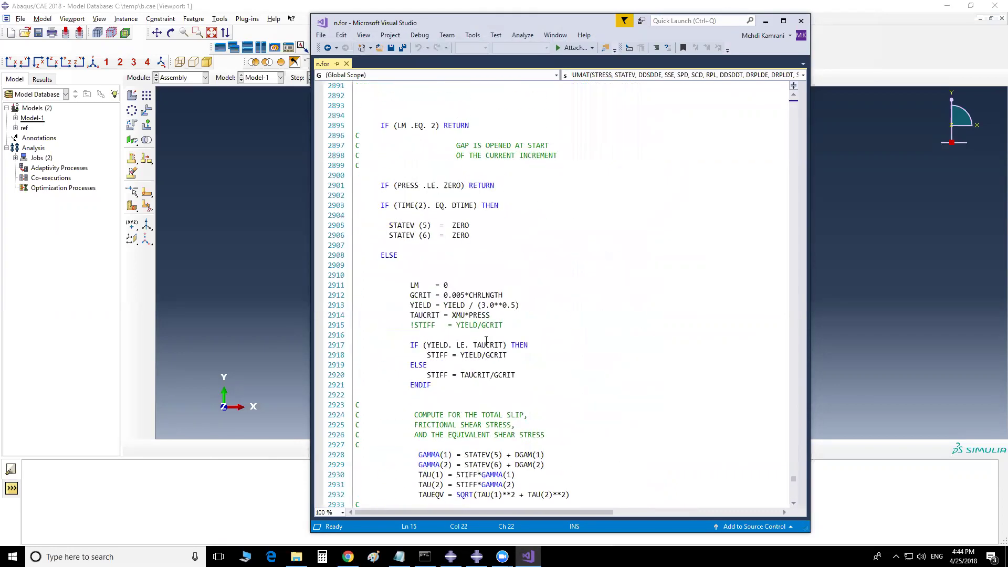
scroll(485, 335, "up", 1)
left_click(444, 186)
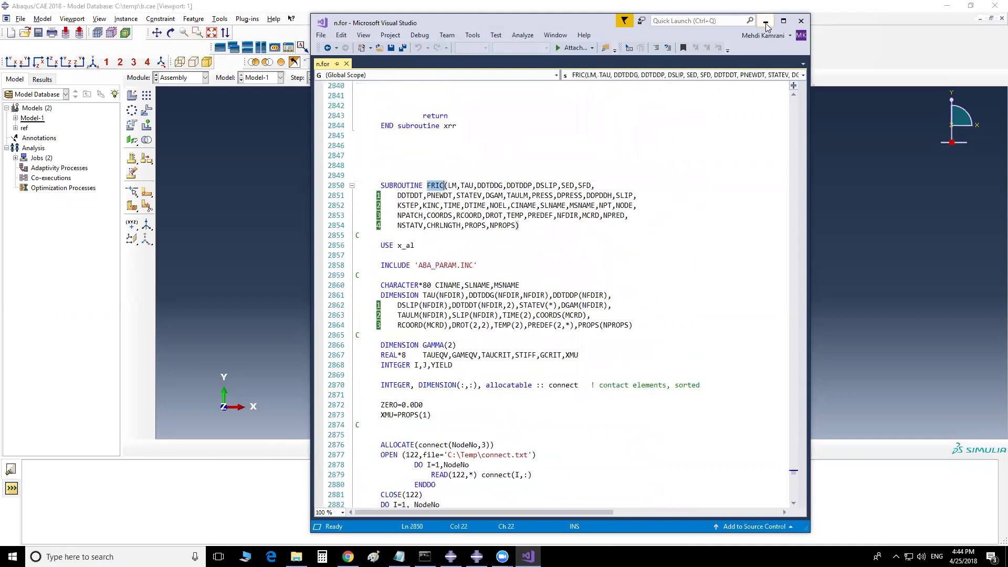
left_click(766, 21)
left_click(204, 78)
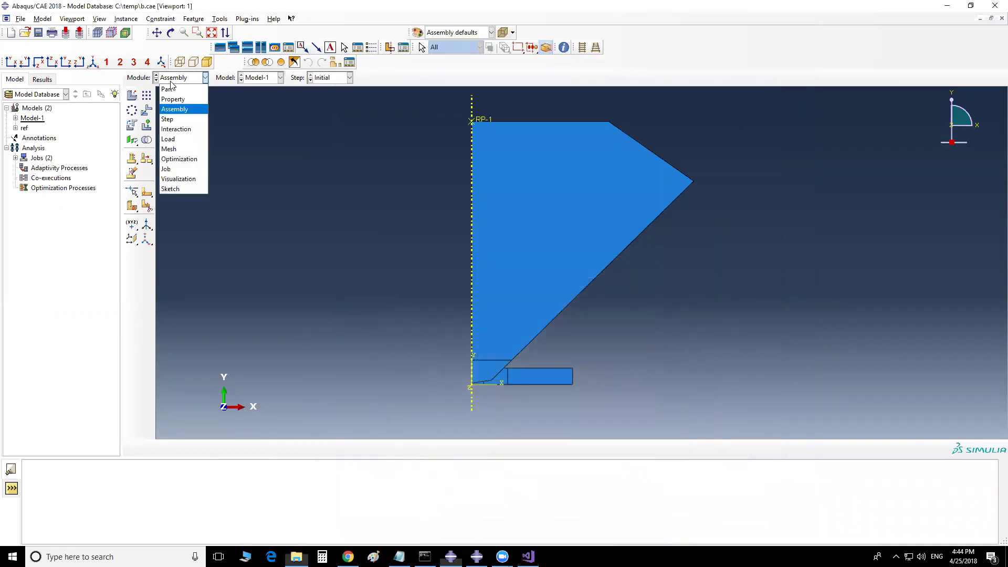
Step: Switch to the Interaction module and open the CONTACT-1 property editor
left_click(182, 133)
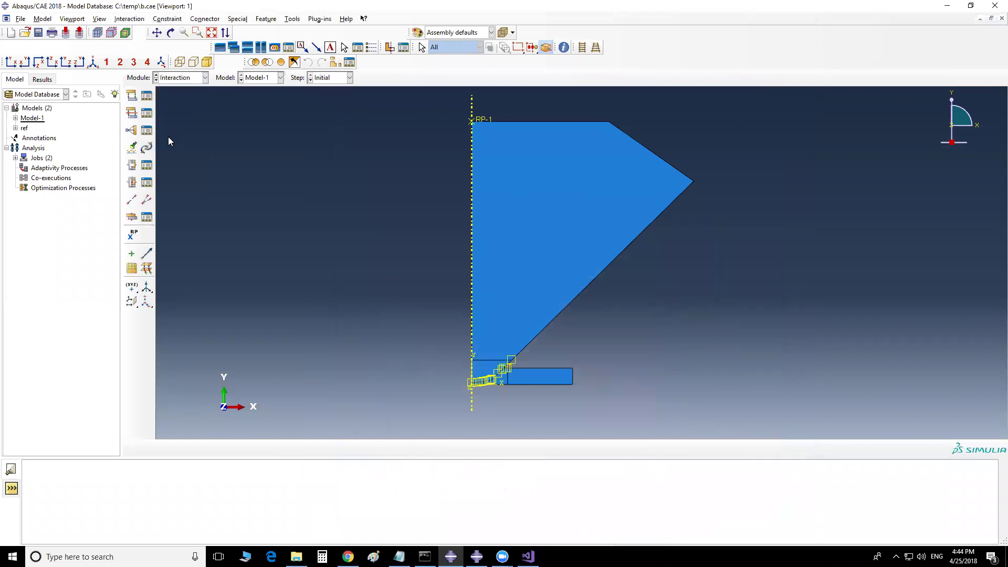
left_click(147, 114)
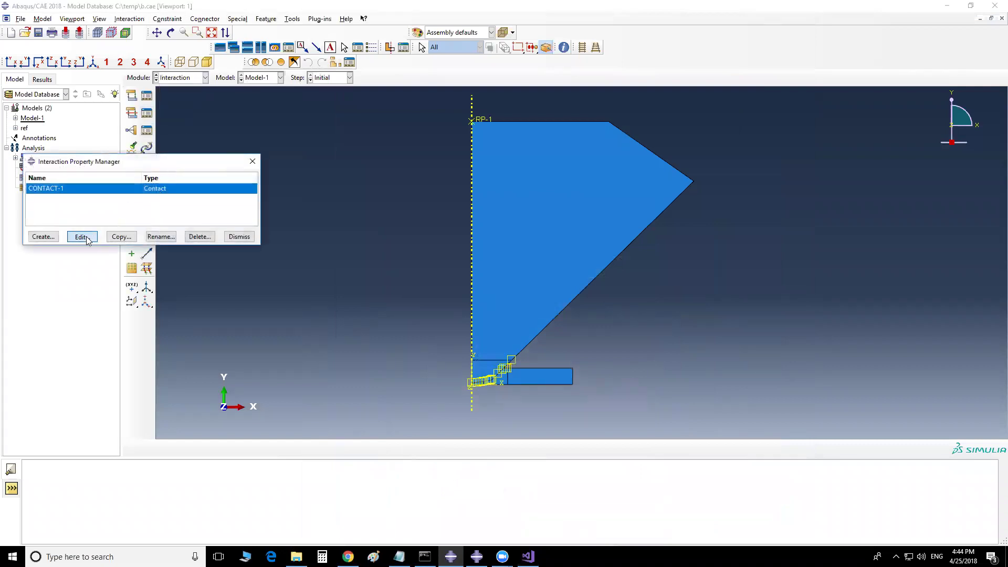
left_click(82, 236)
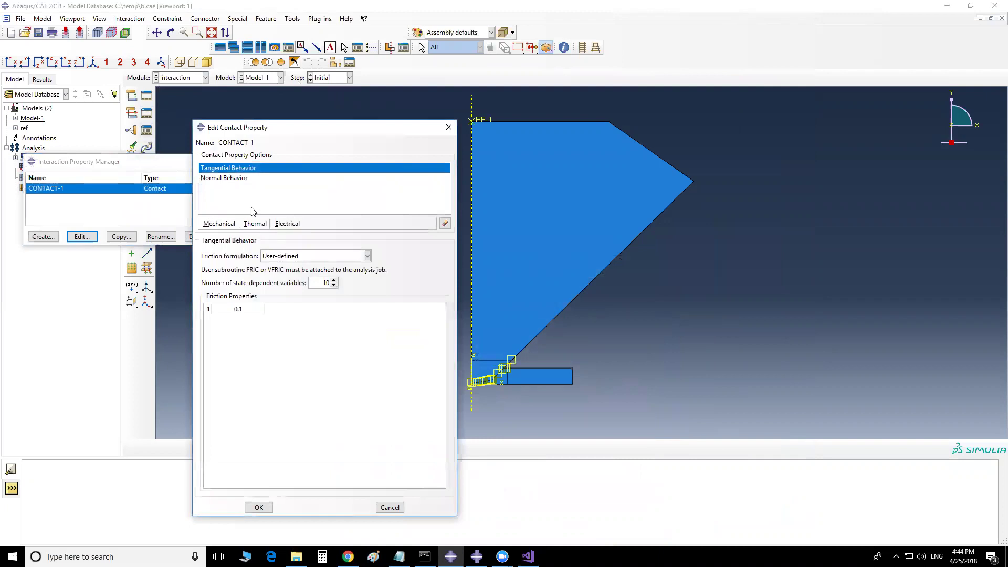
Step: Preview the Penalty friction tabs, then restore User-defined friction (10 state variables, 0.1) and confirm
left_click(271, 259)
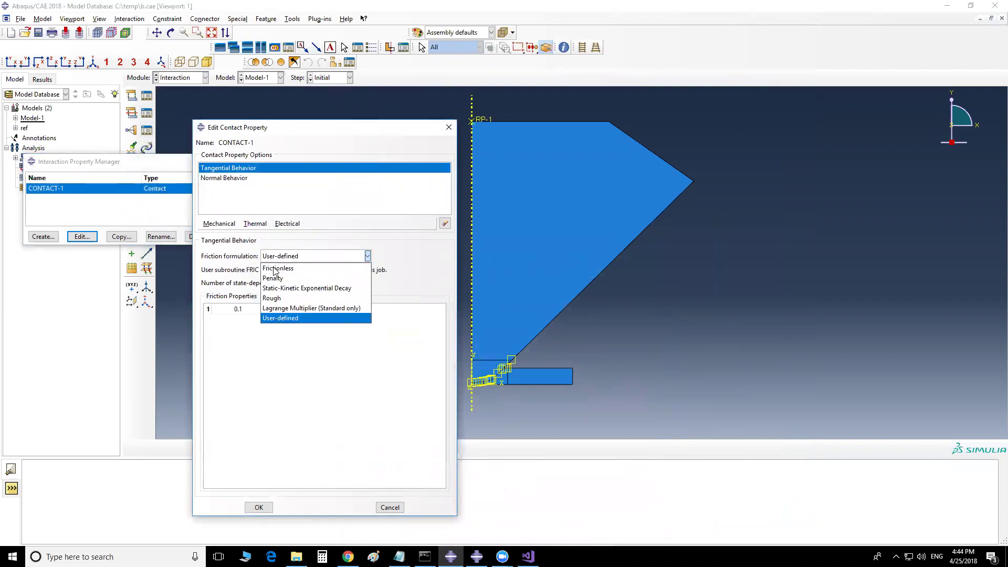
left_click(284, 279)
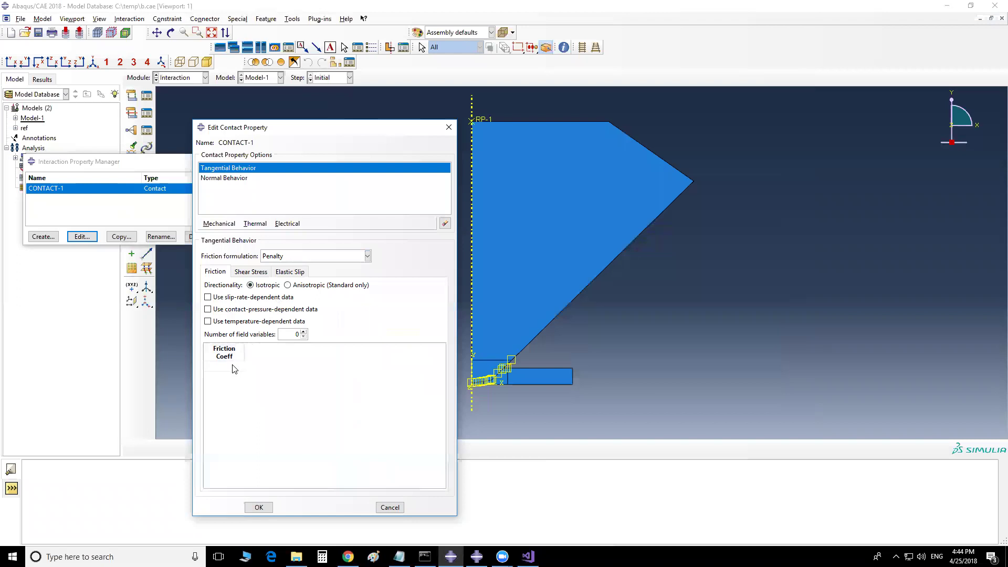
left_click(290, 271)
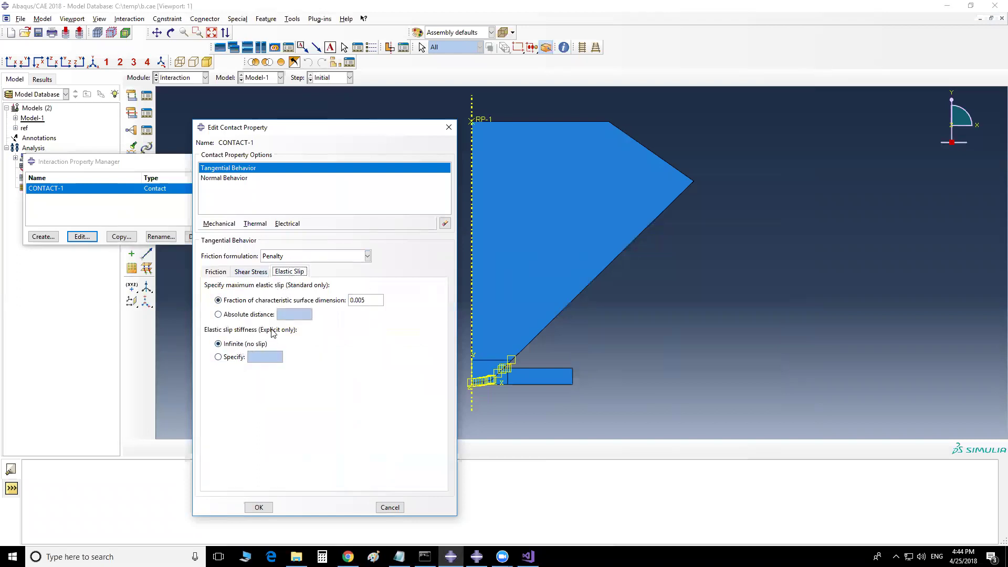
left_click(252, 273)
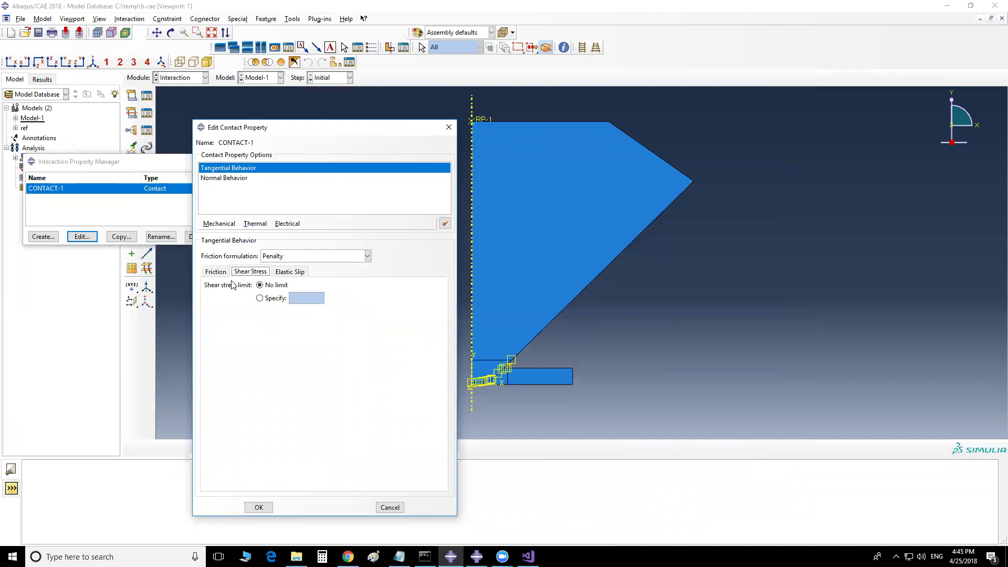
left_click(216, 271)
left_click(294, 257)
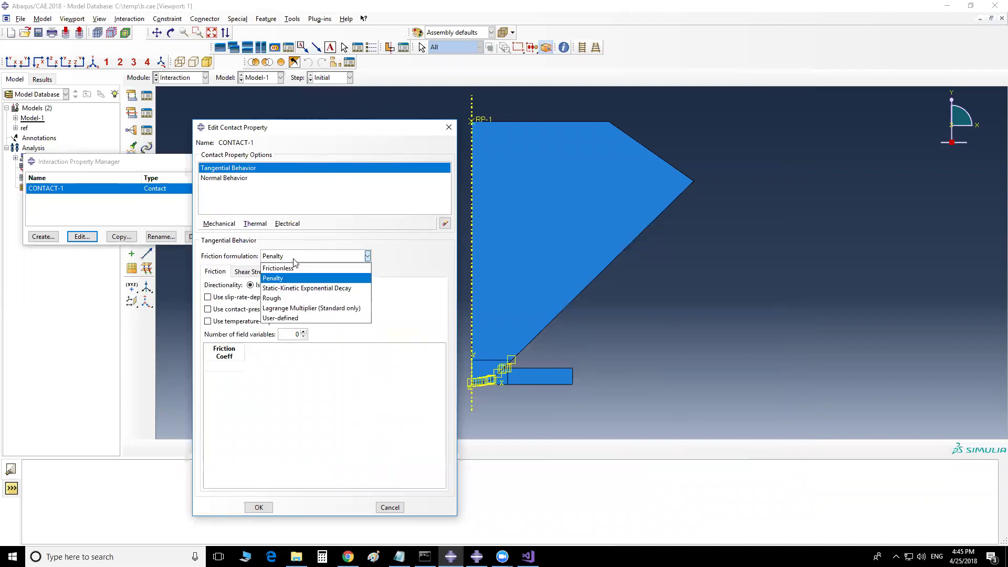
left_click(277, 318)
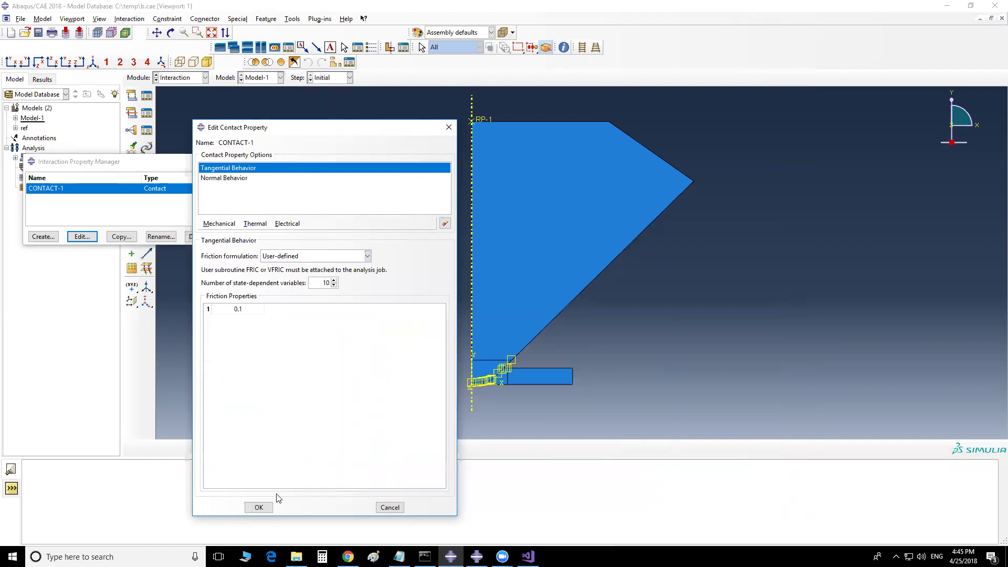
left_click(259, 507)
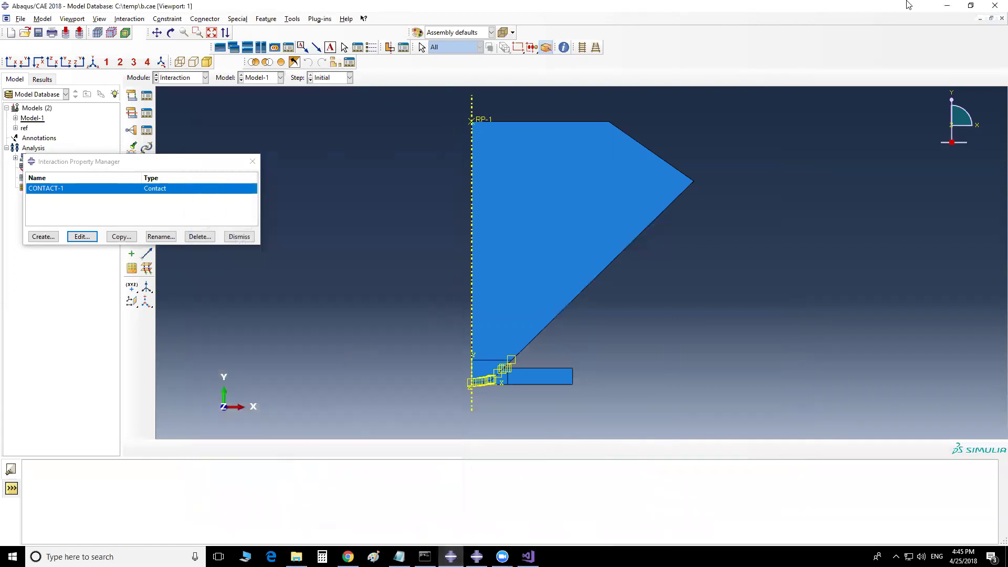
Step: Bring n.for back and inspect FRIC's NODE argument and UMAT's NOEL argument
left_click(528, 556)
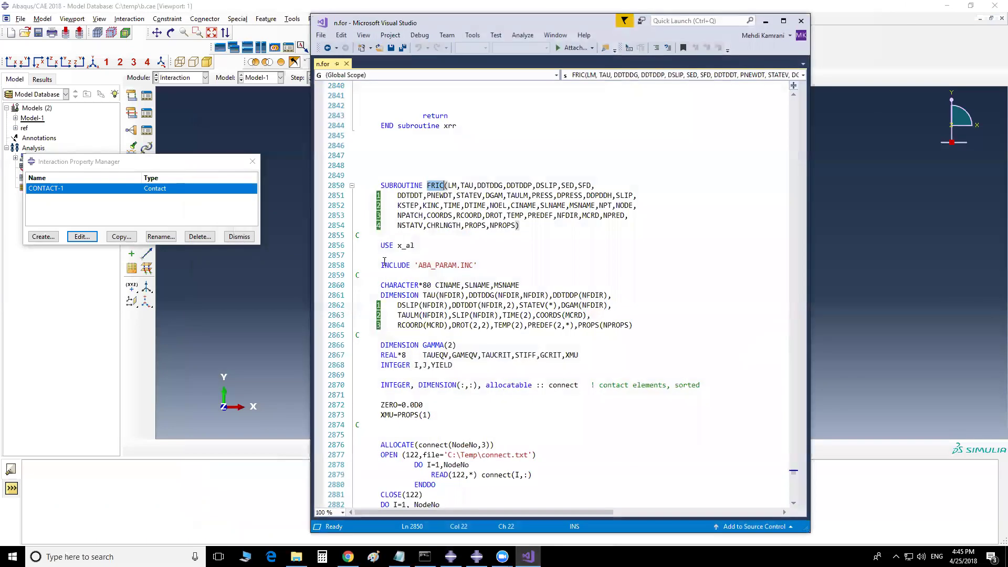
left_click(621, 206)
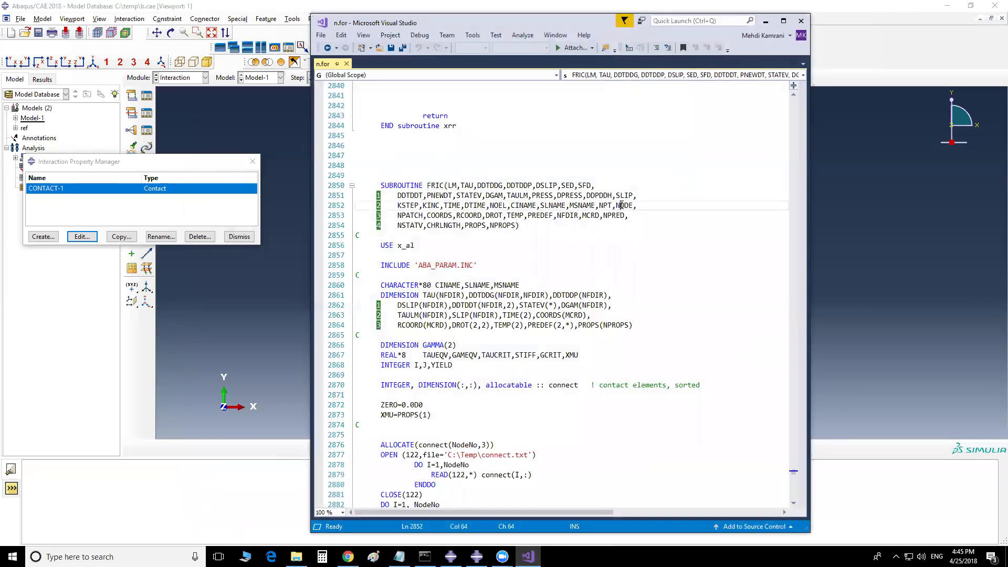
left_click_drag(616, 205, 633, 206)
left_click(631, 205)
left_click_drag(793, 472, 797, 104)
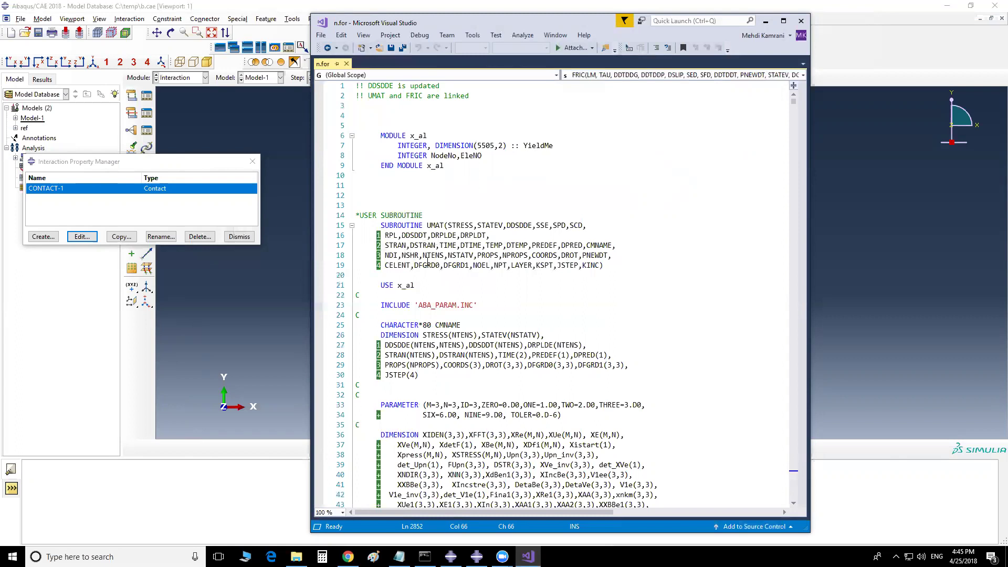
double_click(481, 265)
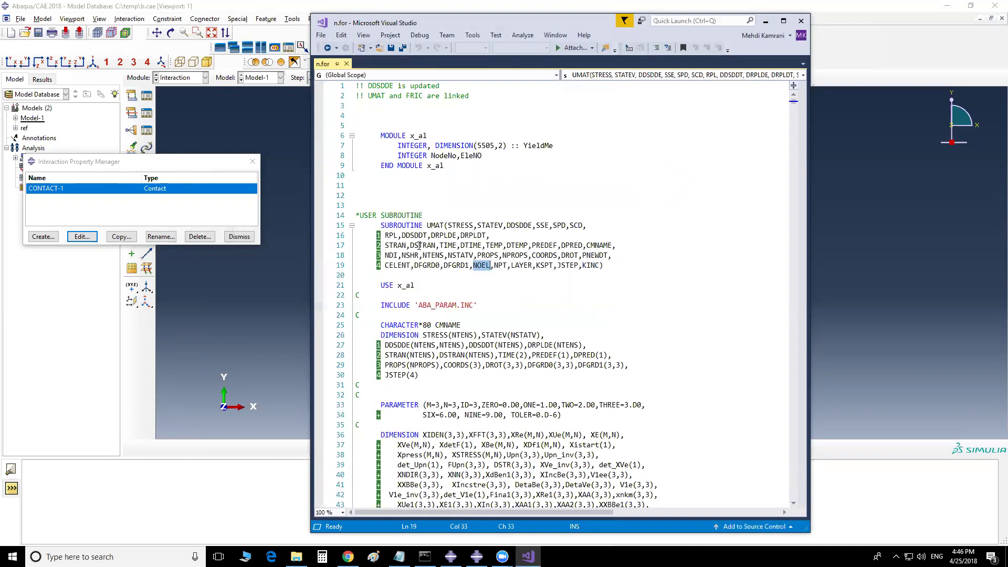
Step: Go to the end of n.for, scroll up to select FRIC, then hide Visual Studio
left_click_drag(794, 102, 799, 505)
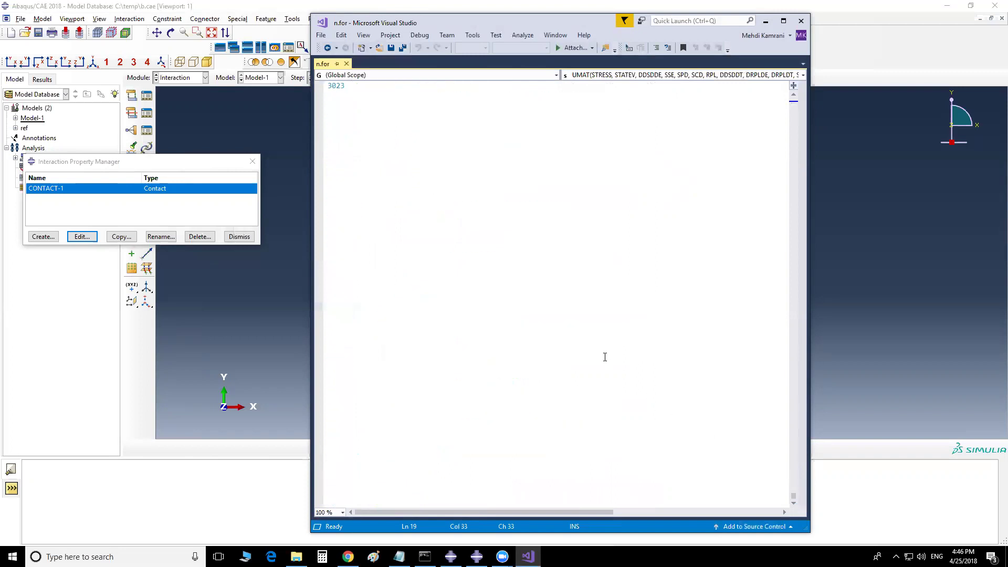
scroll(603, 356, "up", 20)
scroll(603, 356, "up", 20)
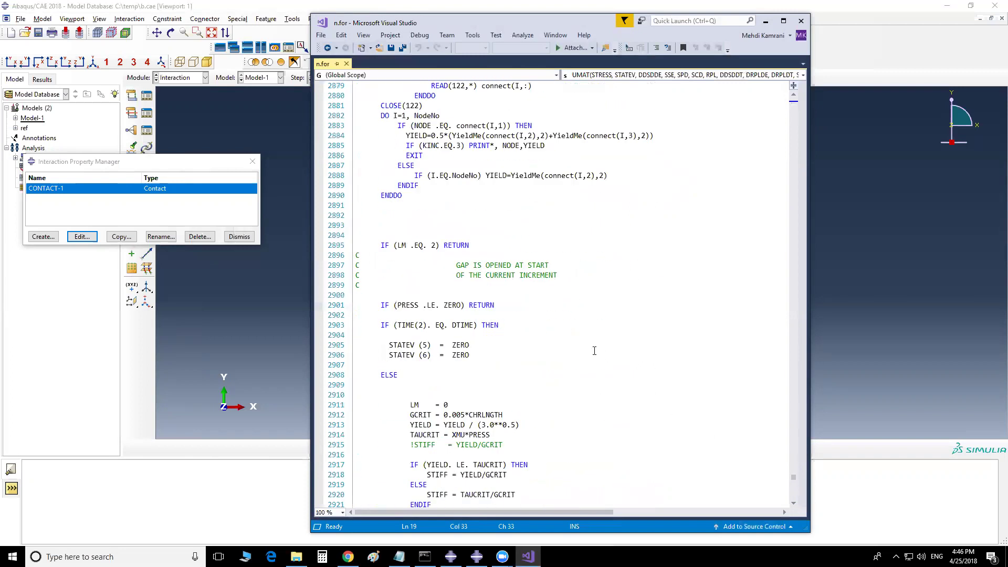
left_click_drag(430, 215, 443, 213)
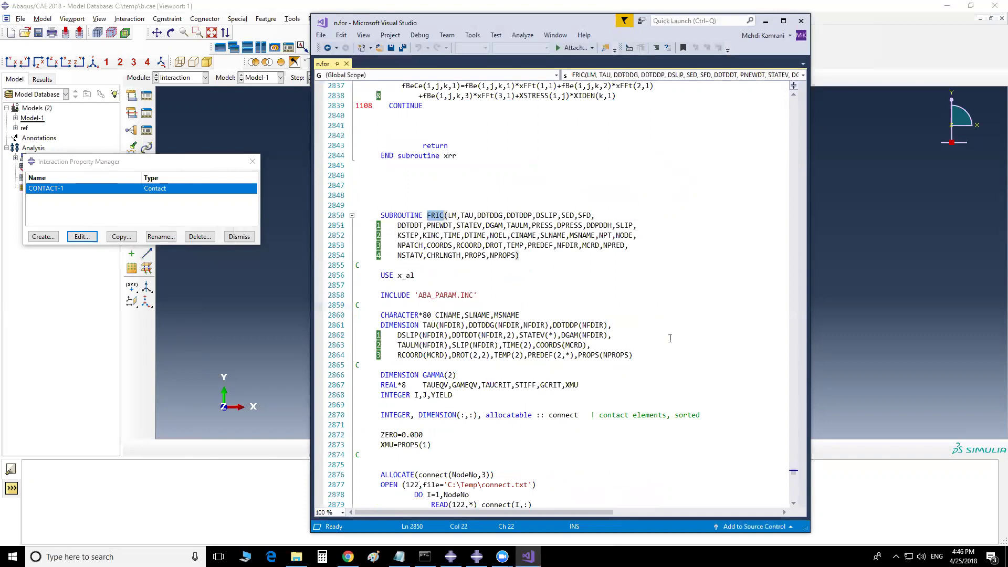
left_click(765, 21)
middle_click_drag(482, 352, 497, 320, "ctrl+alt")
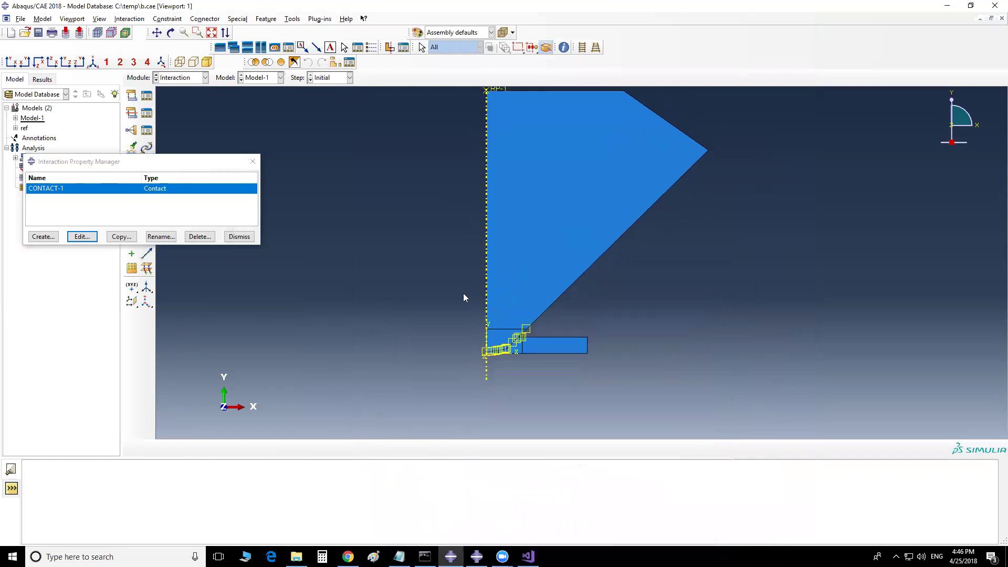
left_click(175, 83)
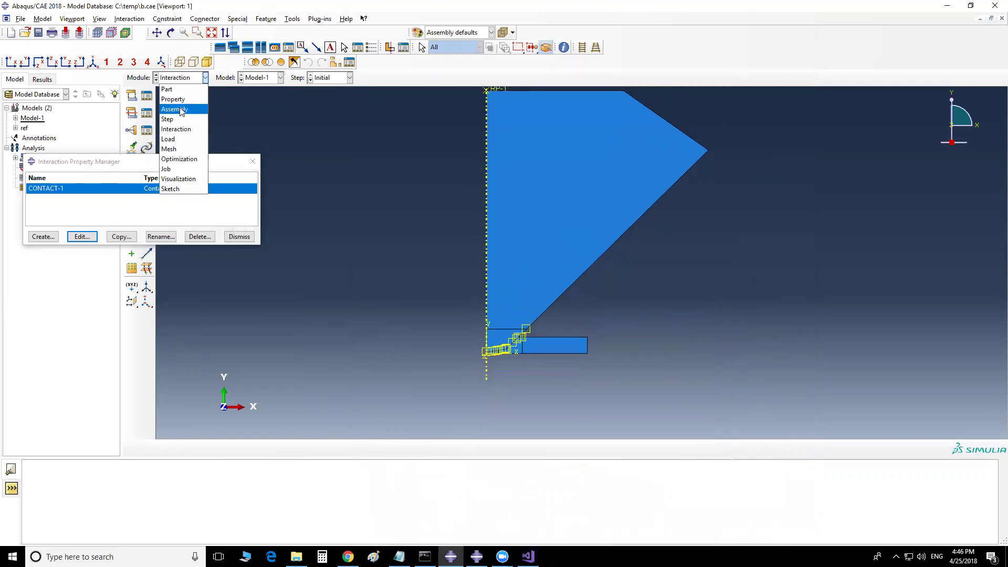
left_click(181, 110)
scroll(493, 337, "up", 4)
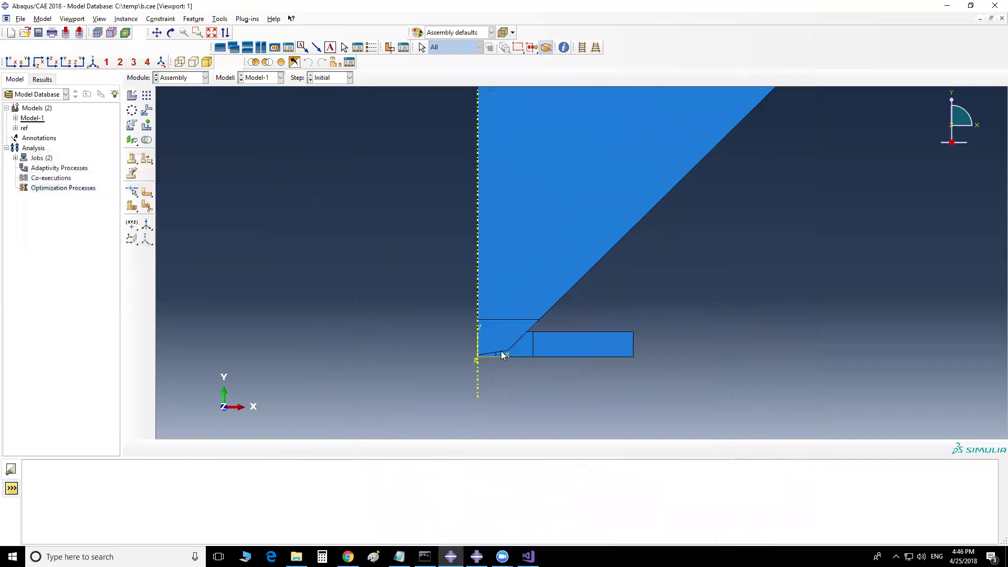
scroll(492, 362, "down", 4)
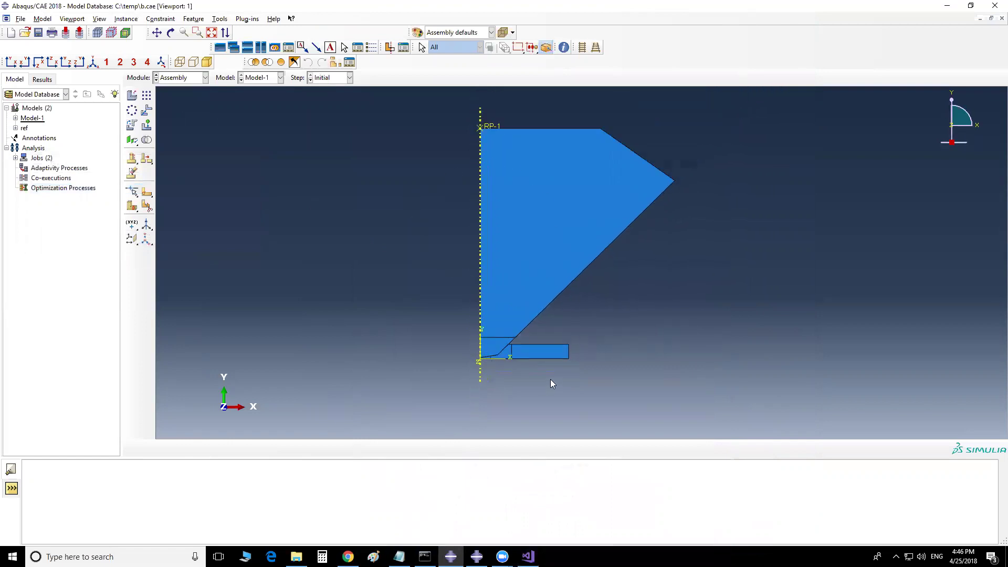
scroll(494, 367, "up", 3)
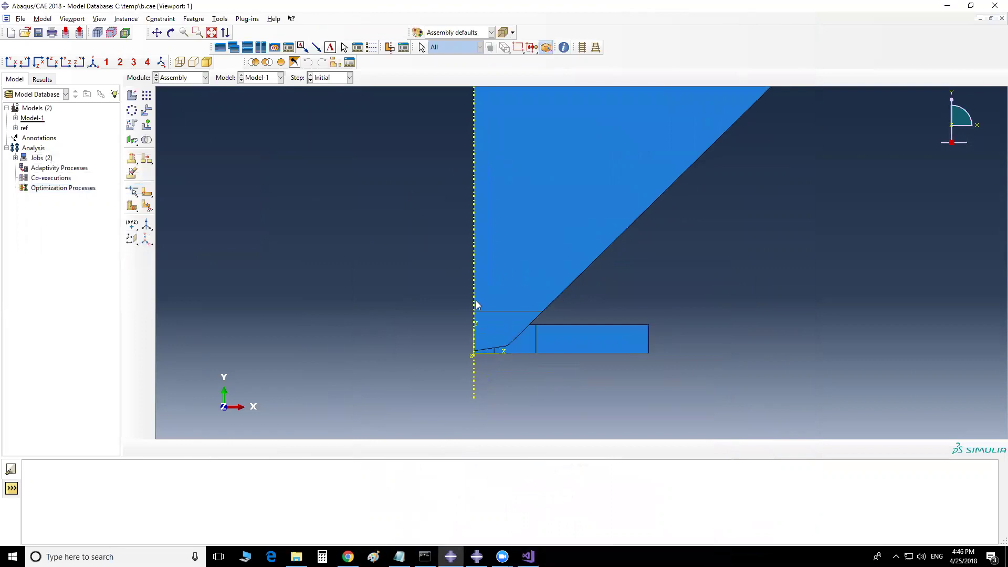
scroll(525, 309, "up", 2)
middle_click_drag(509, 357, 538, 293)
scroll(532, 299, "up", 2)
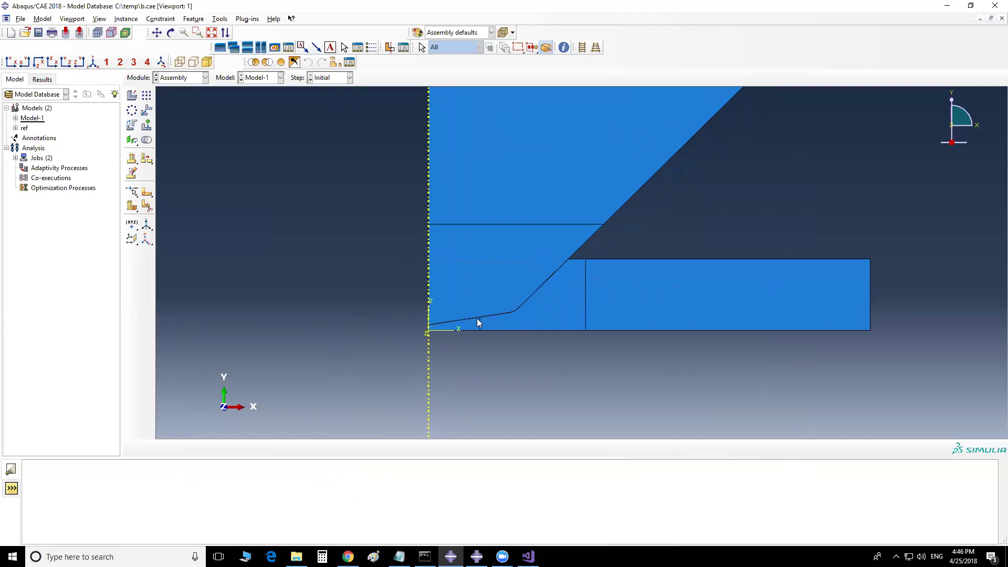
left_click(185, 78)
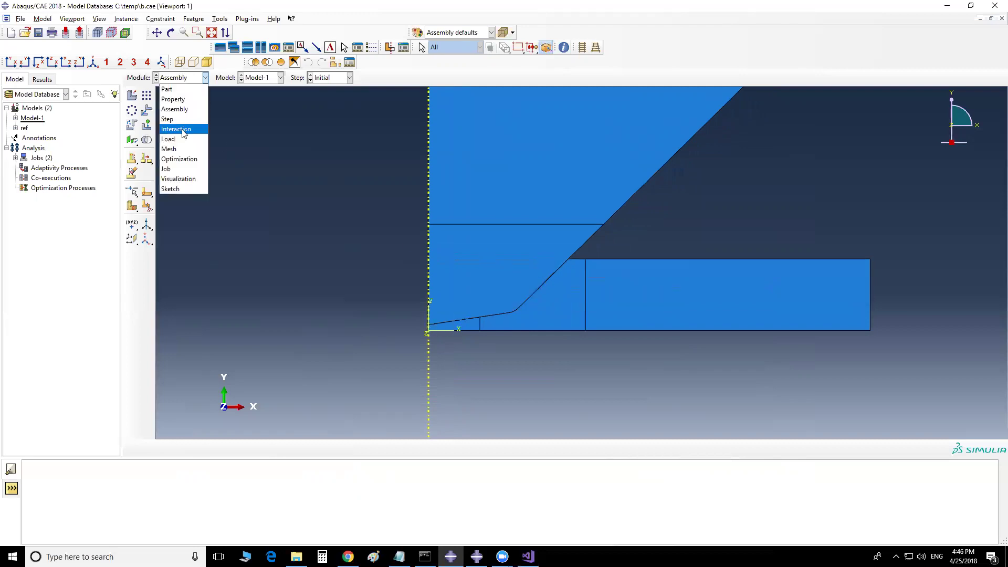
left_click(181, 127)
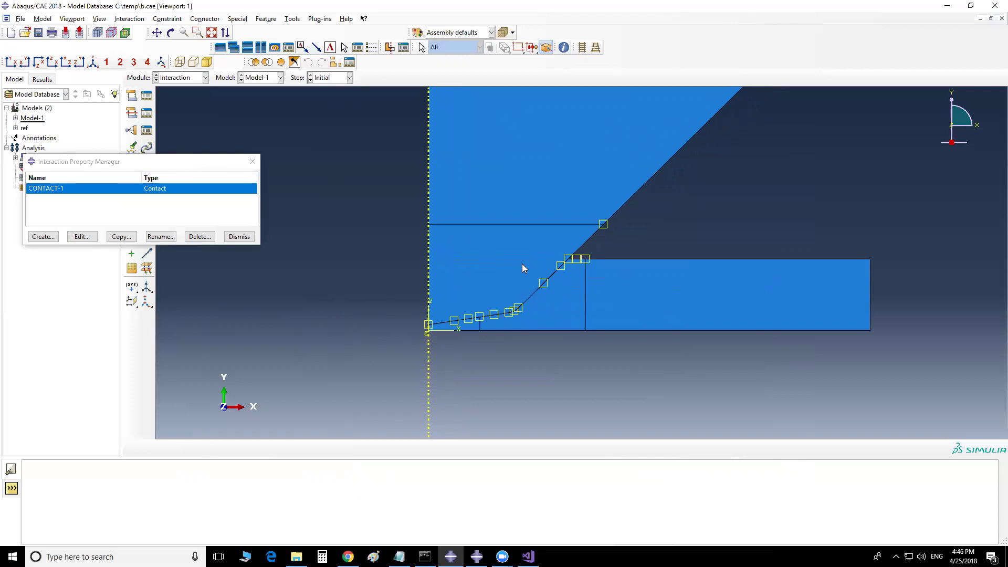
scroll(532, 302, "up", 2)
scroll(515, 305, "up", 1)
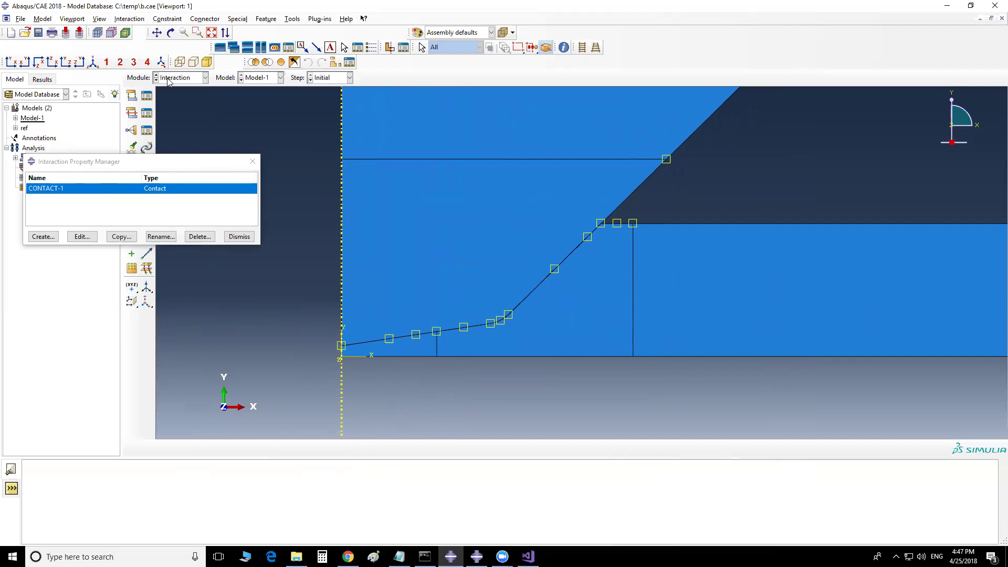
Step: Display the mesh on the part
left_click(94, 33)
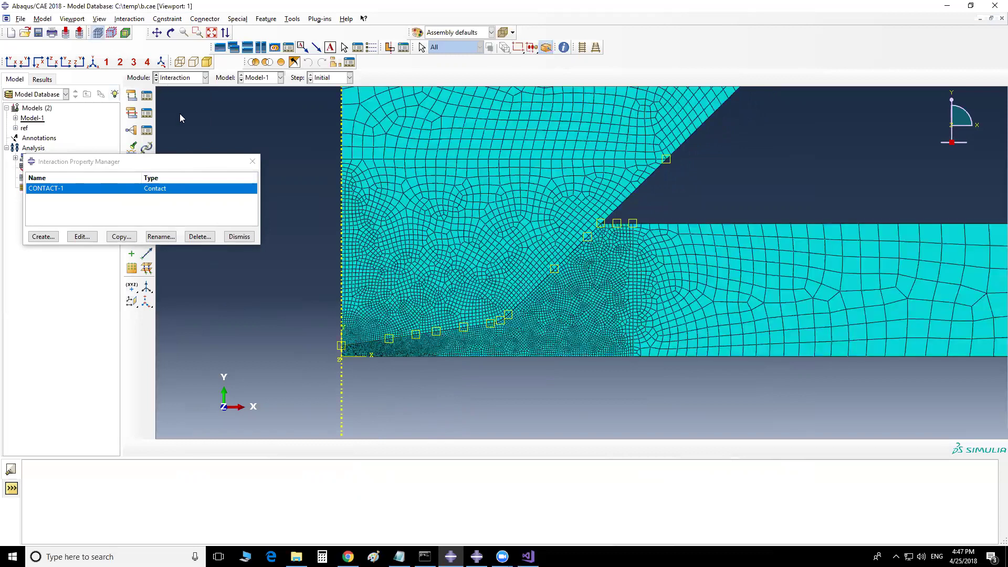
scroll(324, 342, "up", 5)
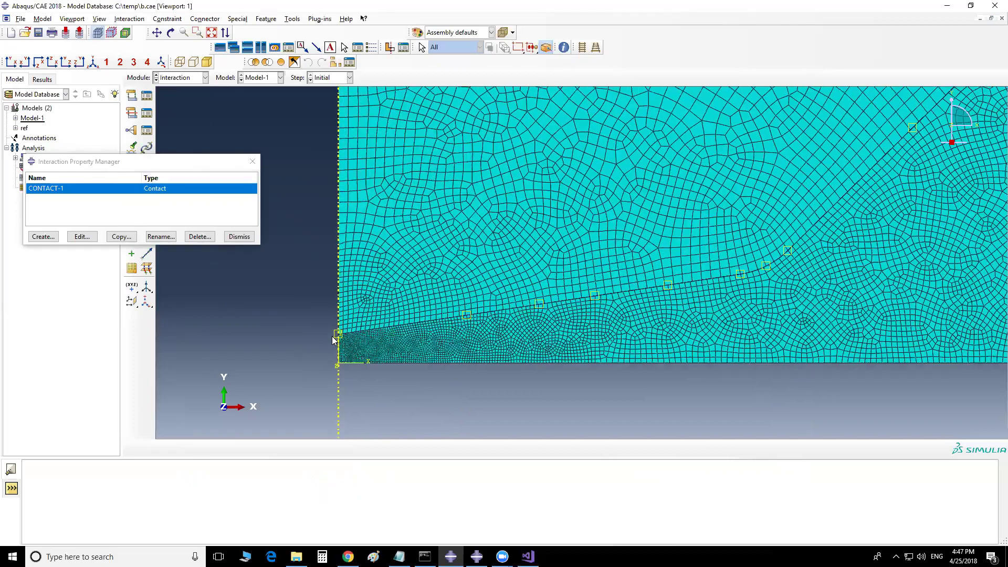
scroll(292, 339, "down", 3)
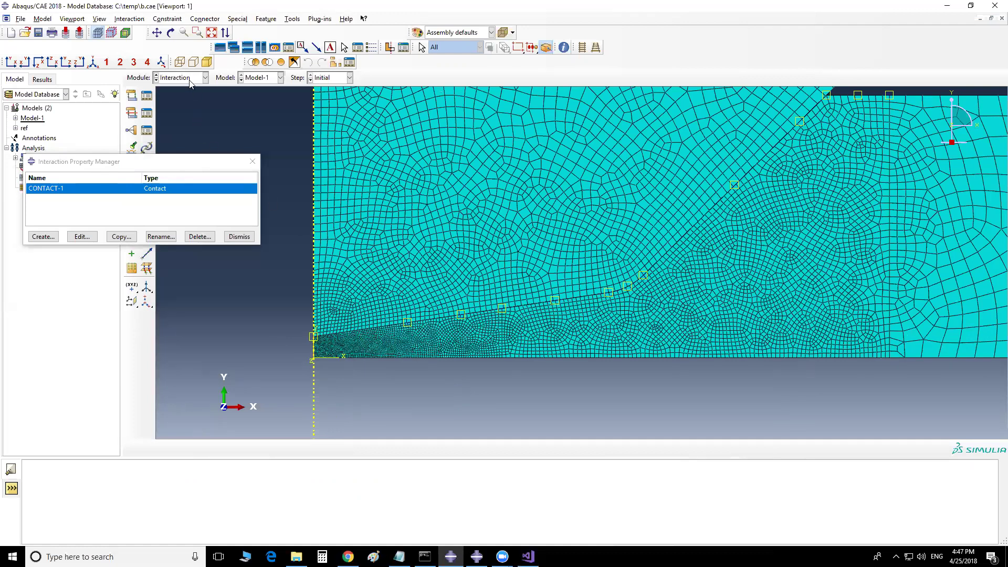
Step: Open CONTACT-1 from the property list and accept its User-defined friction of 0.1
left_click(147, 95)
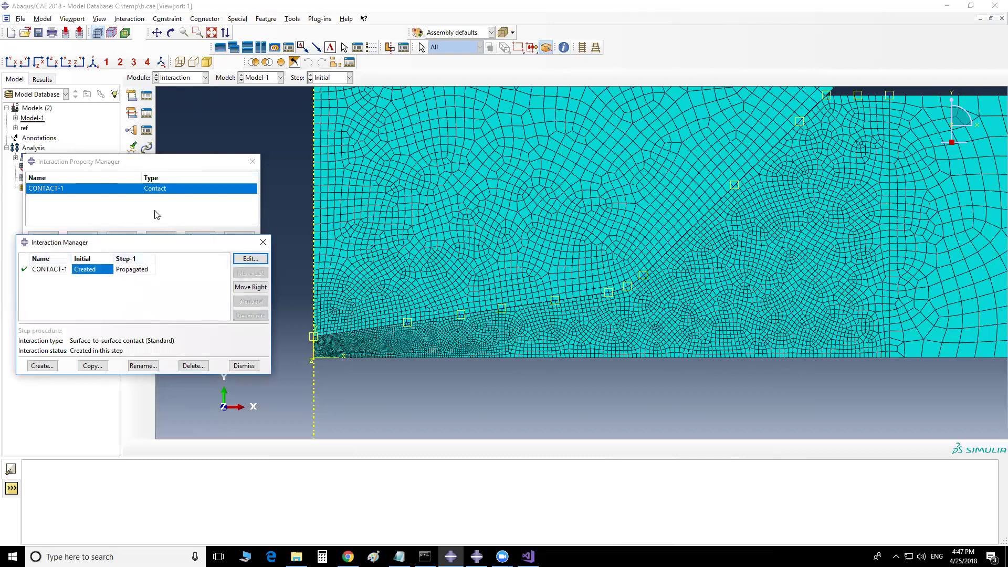
left_click(156, 196)
double_click(156, 195)
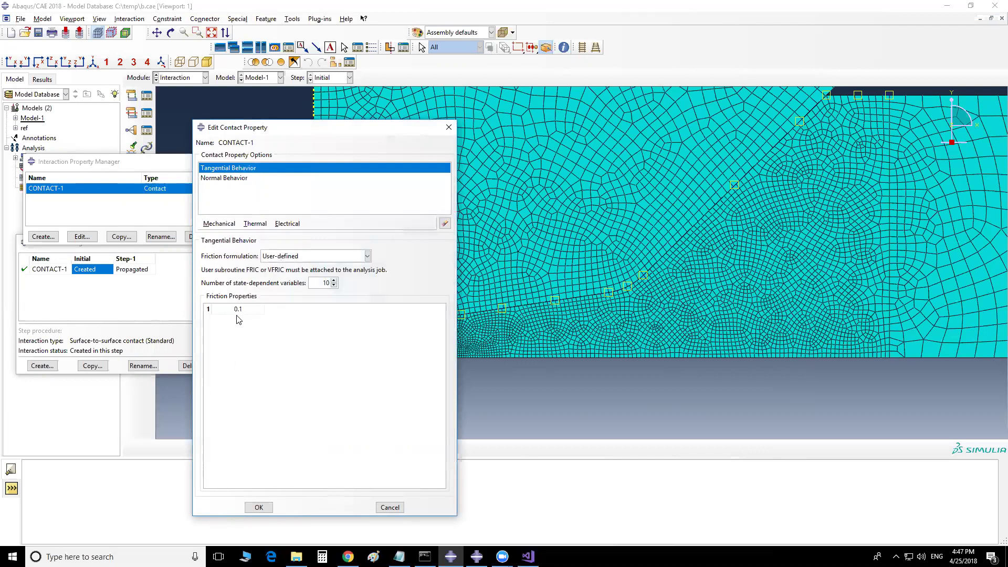
left_click(258, 507)
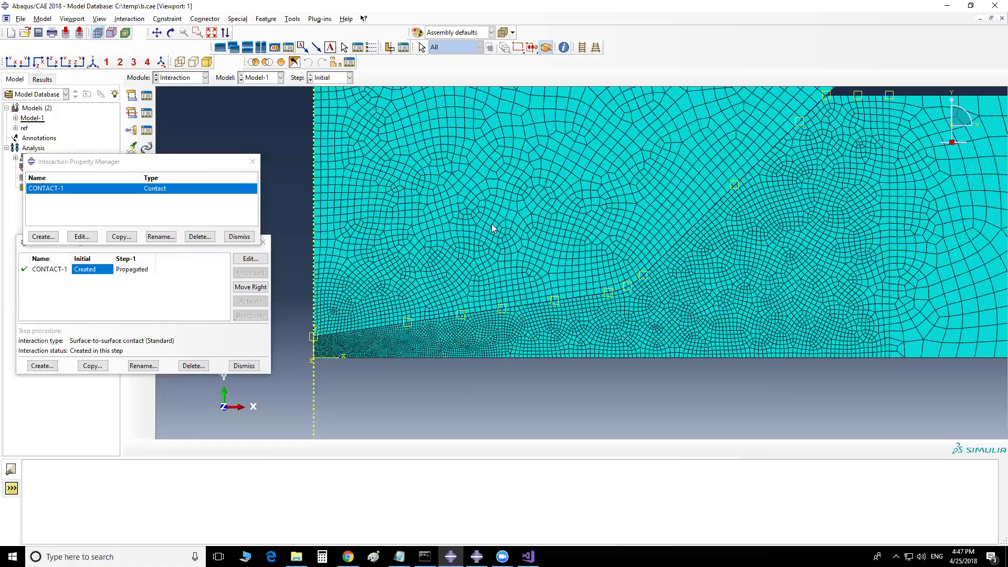
Step: Minimize Abaqus and restore n.for in Visual Studio at the FRIC subroutine
left_click(947, 6)
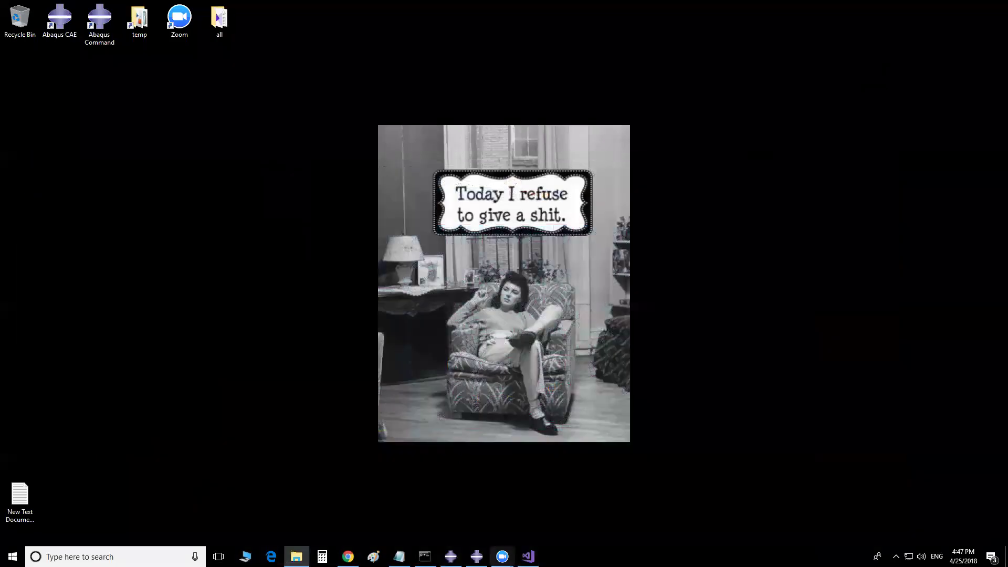
left_click(529, 556)
scroll(418, 201, "up", 2)
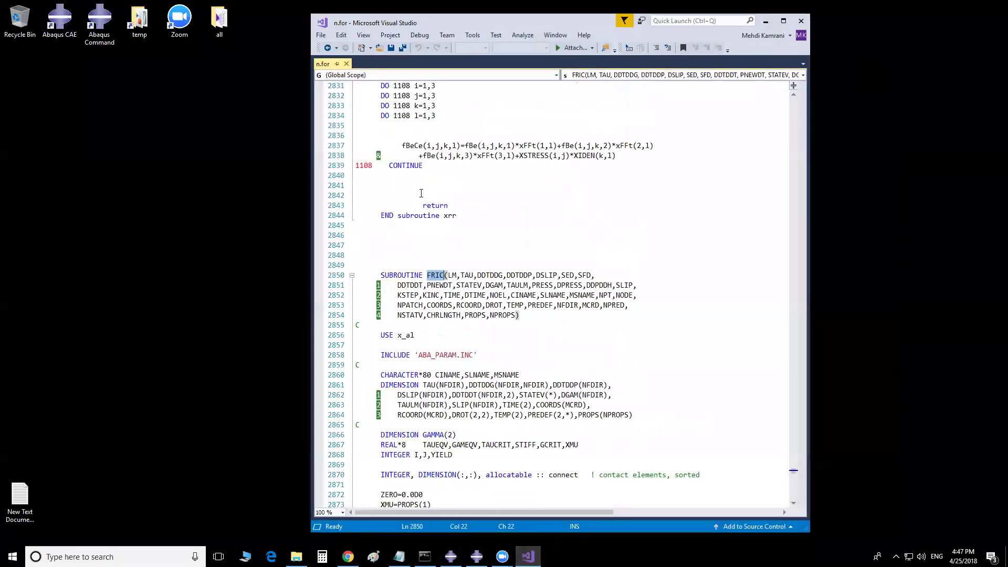